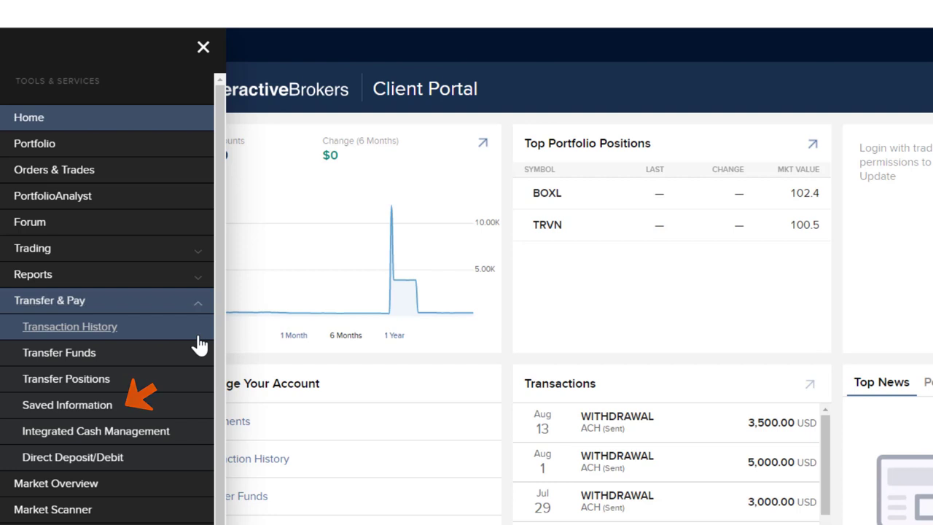
# View the account's transaction history and open the Transfer Funds page
pyautogui.click(198, 337)
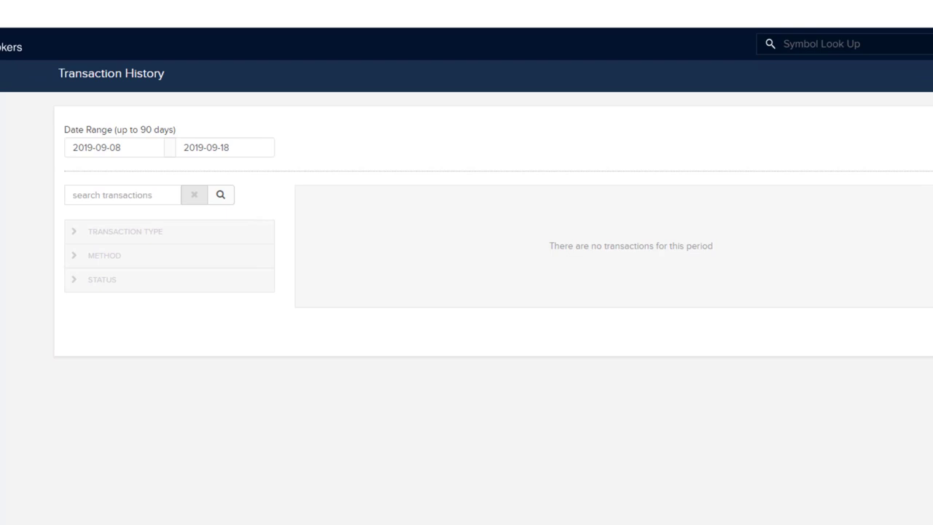
pyautogui.click(15, 45)
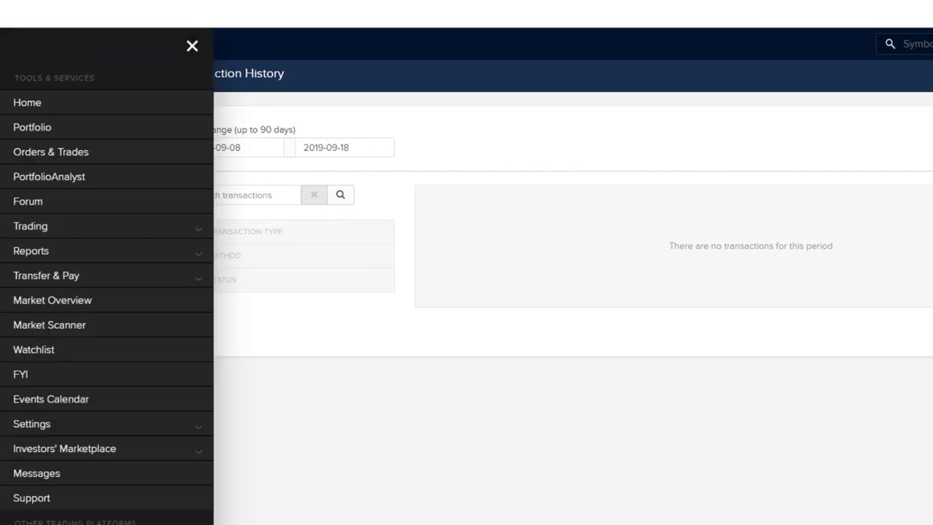
pyautogui.click(188, 278)
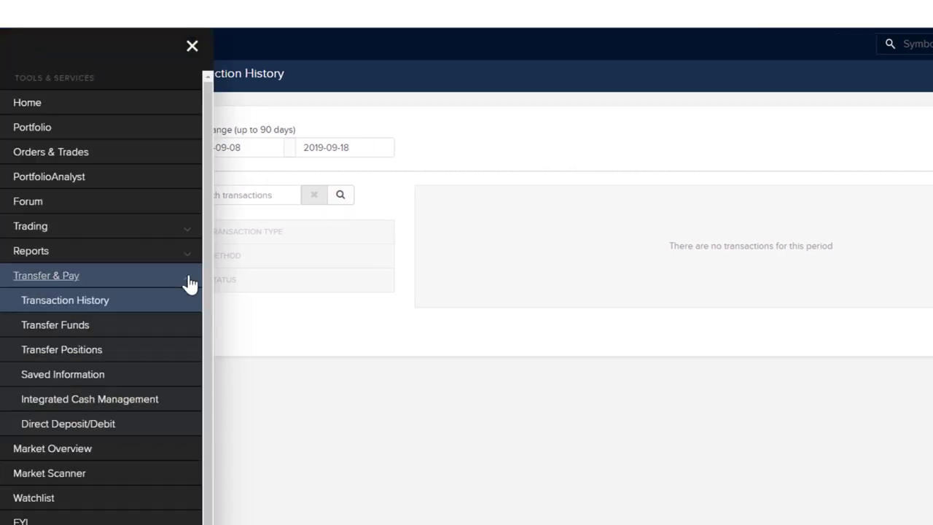
pyautogui.click(132, 336)
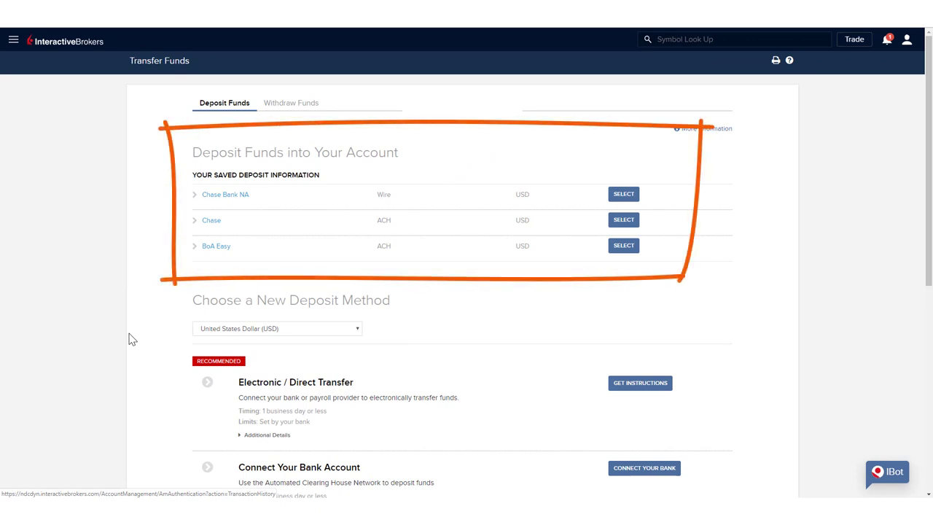
# Review the saved deposit information and new deposit methods, and view the currencies available for deposits
pyautogui.scroll(-3, 128, 339)
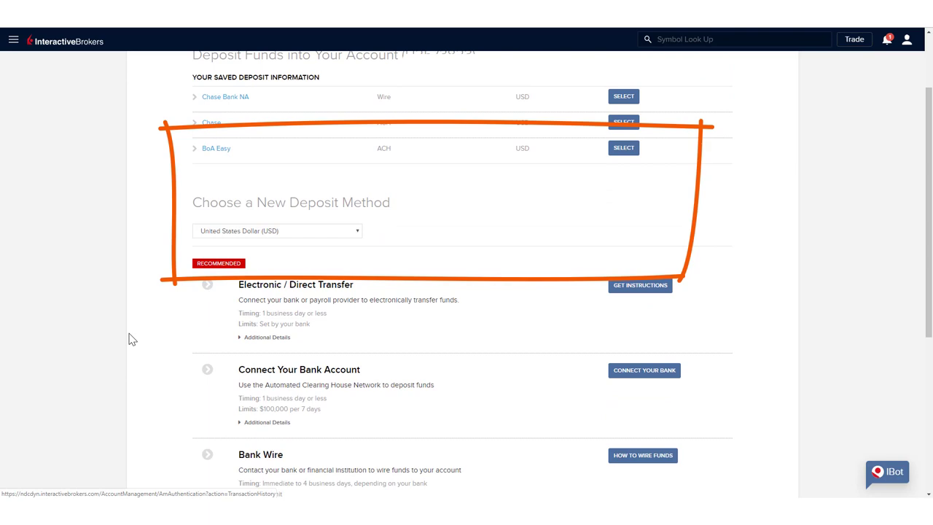
pyautogui.scroll(-1, 129, 339)
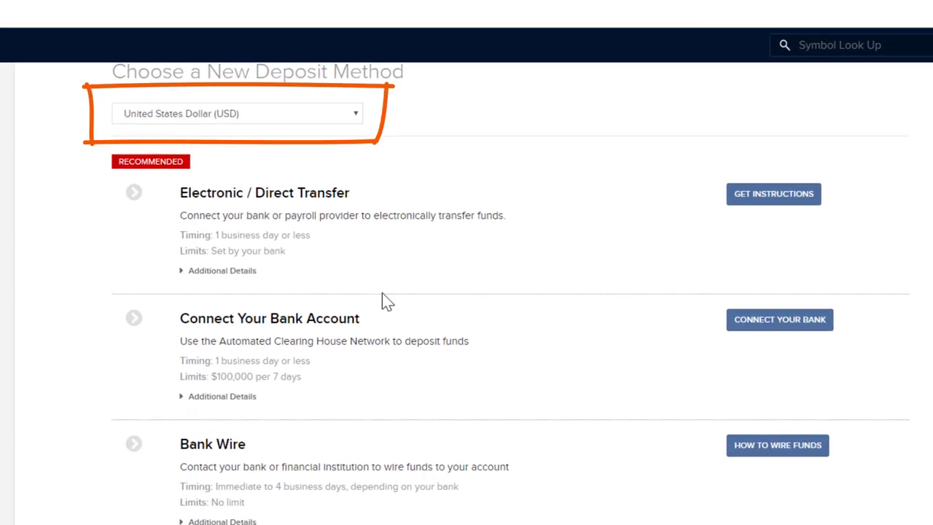
pyautogui.click(355, 114)
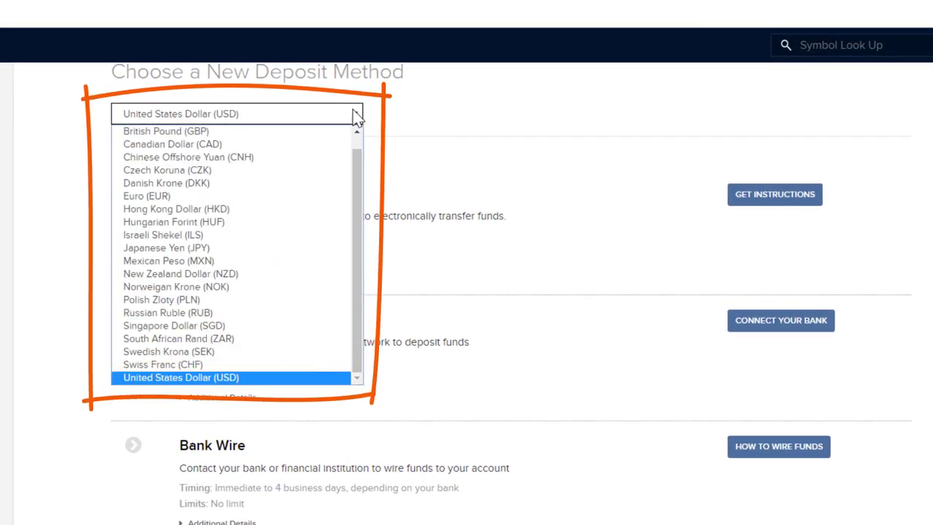
pyautogui.click(356, 115)
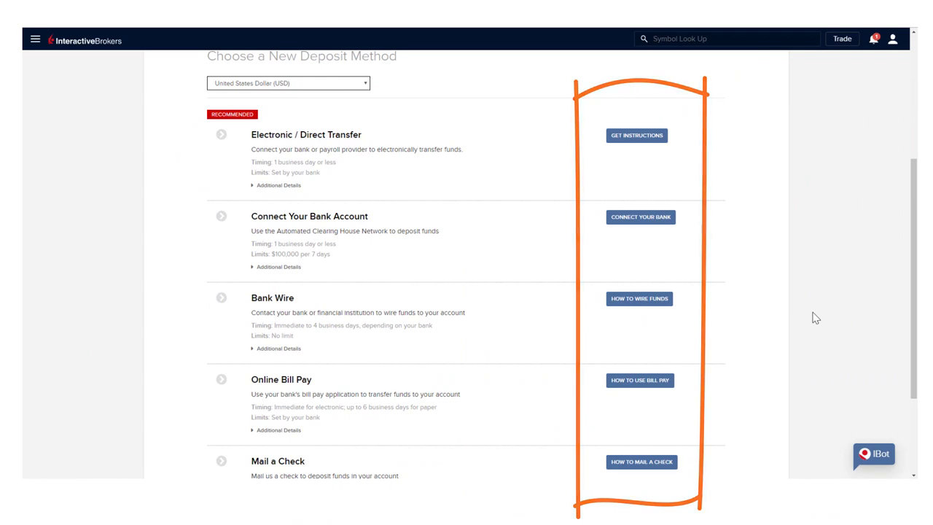
# Switch from depositing to withdrawing funds and review the saved withdrawal information and withdrawal methods
pyautogui.scroll(5, 812, 316)
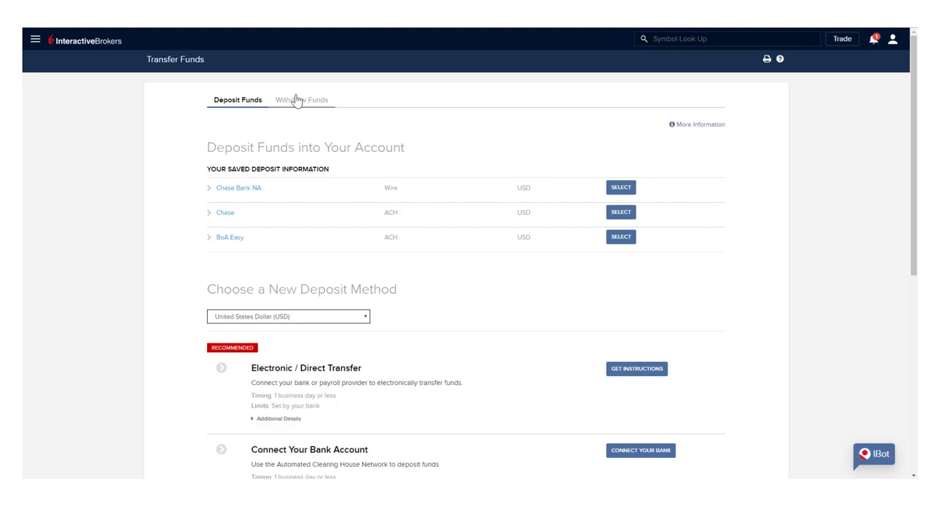
pyautogui.click(296, 100)
pyautogui.scroll(-1, 820, 201)
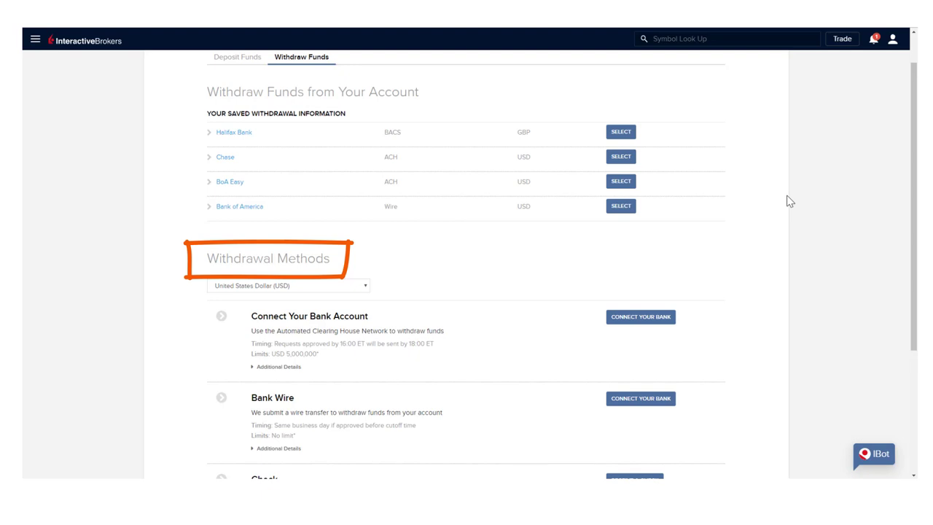
# Open Transfer Positions and start an Inbound Position transfer using the ACATS method
pyautogui.click(35, 39)
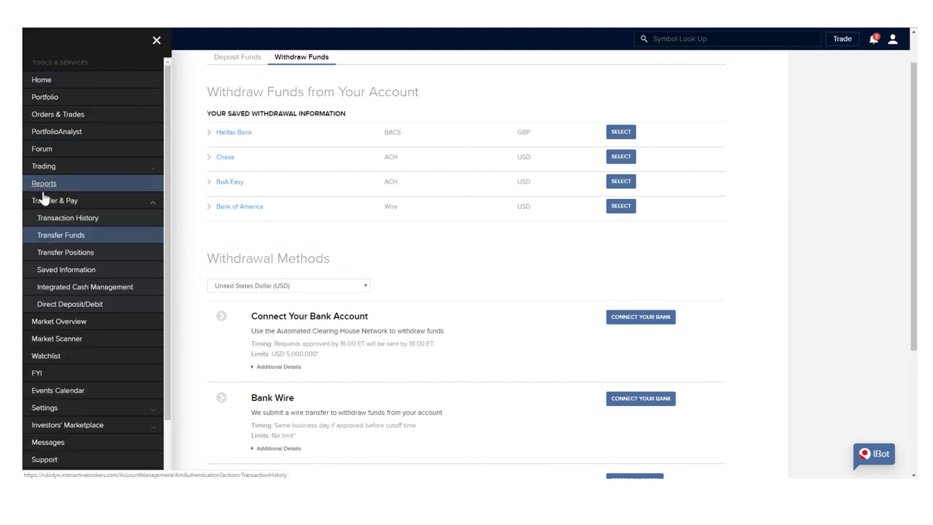
pyautogui.click(86, 255)
pyautogui.click(361, 89)
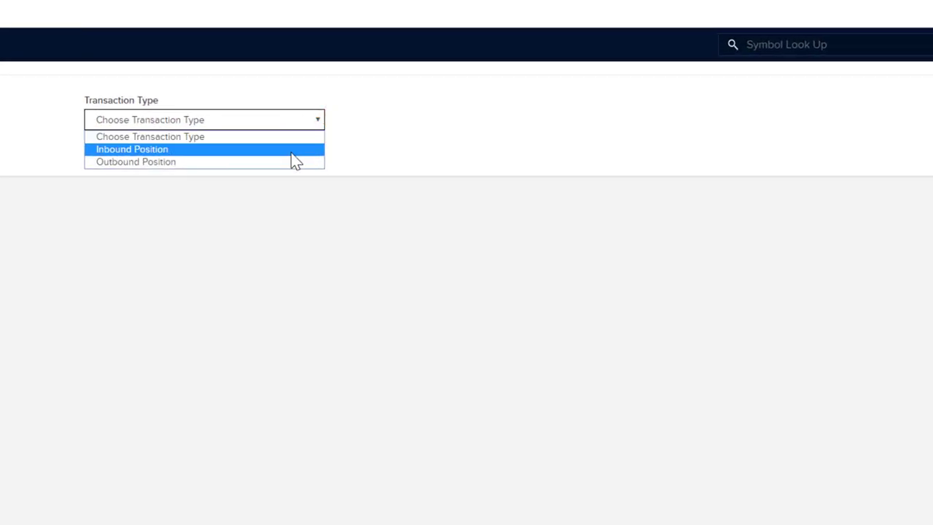
pyautogui.click(291, 152)
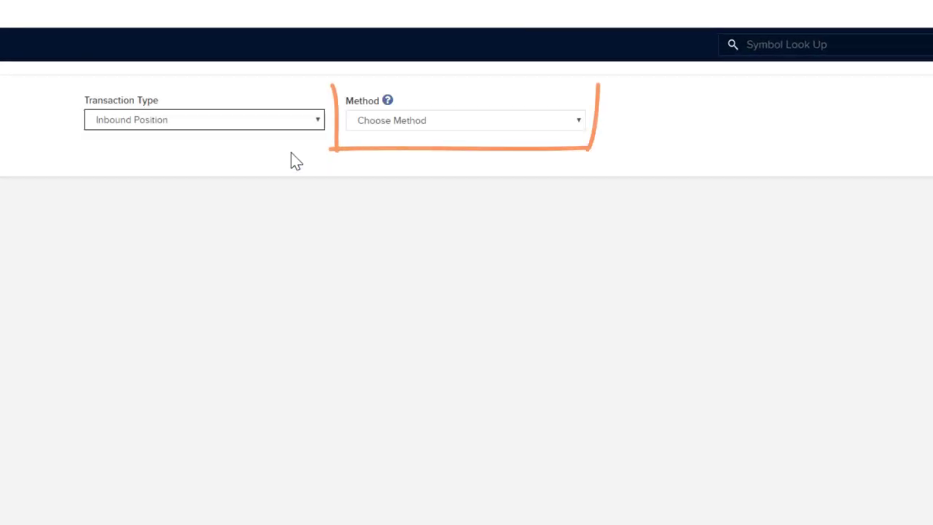
pyautogui.click(566, 124)
pyautogui.click(563, 151)
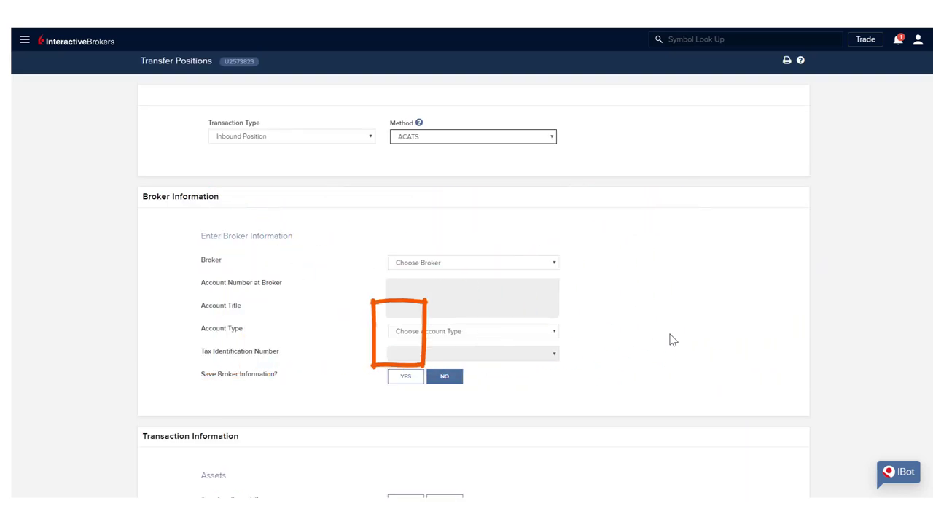
# Change the position transfer to Outbound Position with the FOP method and review its broker and transaction fields
pyautogui.click(333, 138)
pyautogui.click(332, 173)
pyautogui.click(497, 136)
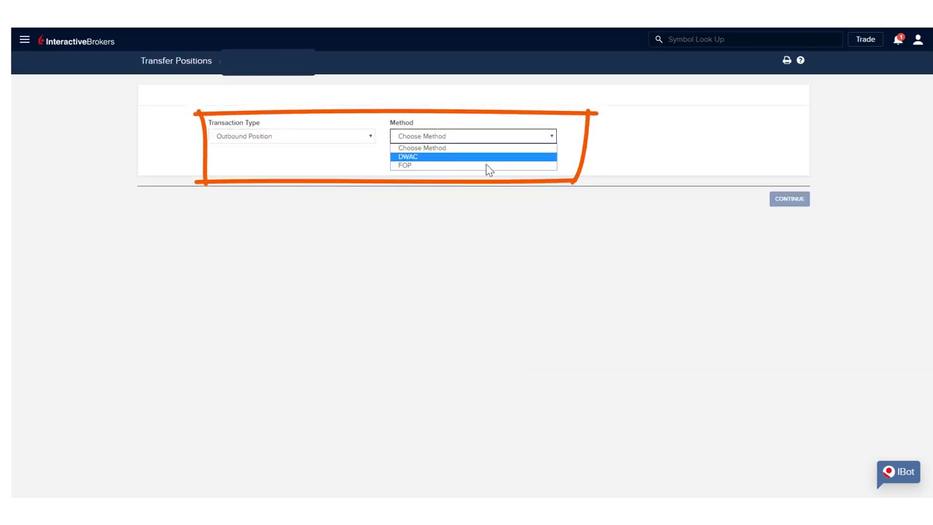
pyautogui.click(488, 162)
pyautogui.scroll(-2, 802, 340)
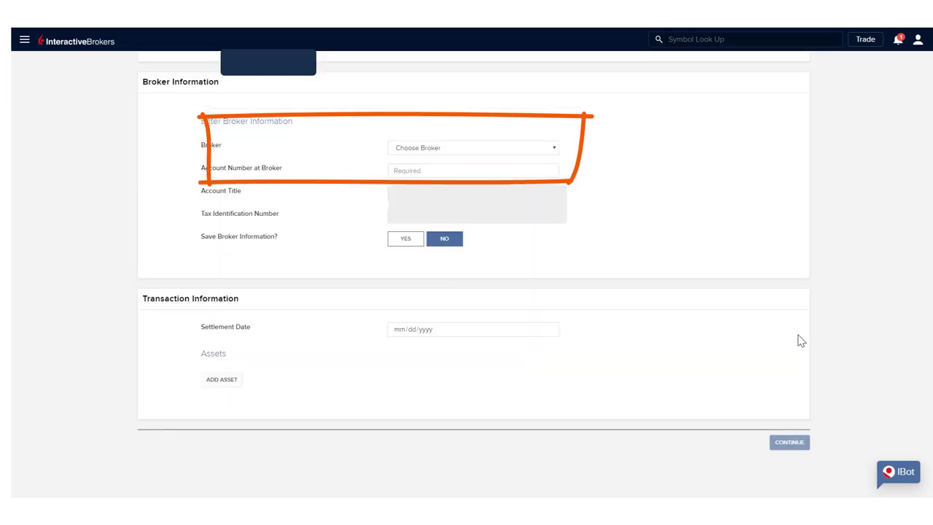
# View the asset search form for the outbound transfer and close it without adding an asset
pyautogui.click(219, 379)
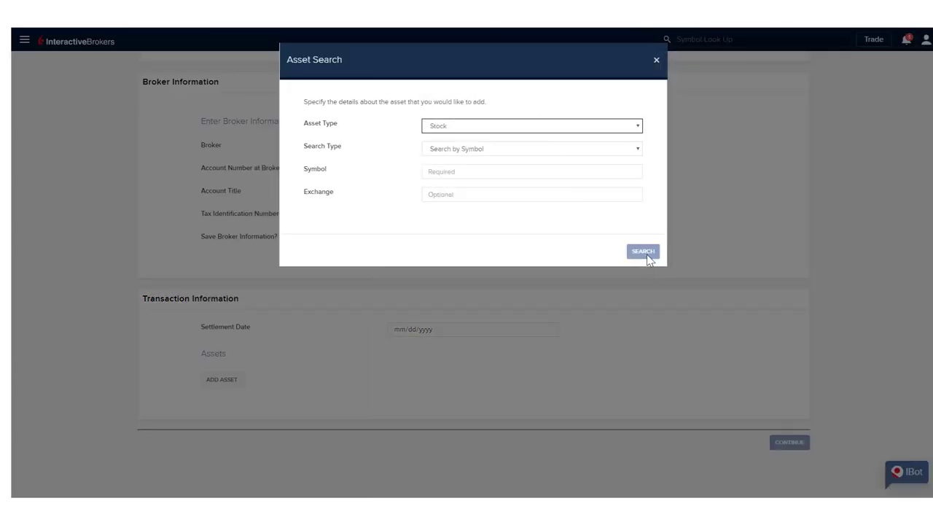
pyautogui.click(656, 62)
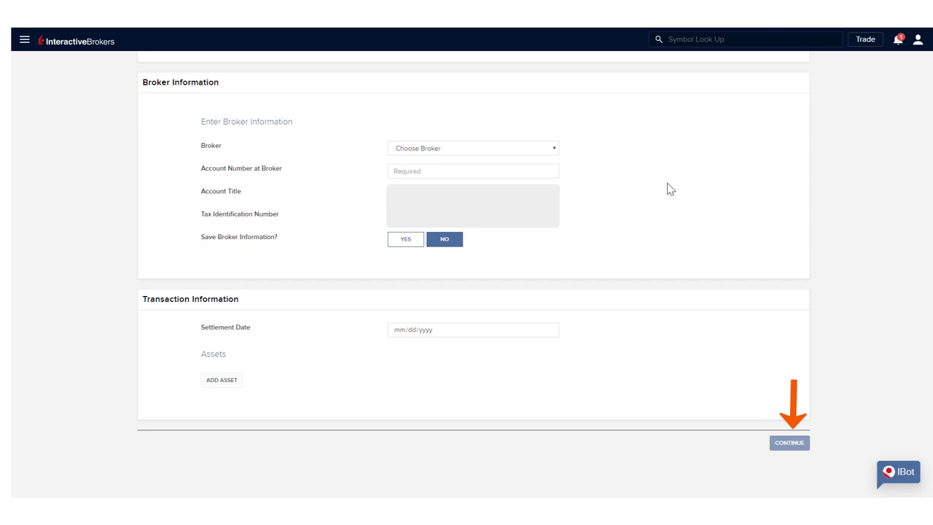
# Open the Saved Information page to view the stored bank information
pyautogui.scroll(2, 671, 188)
pyautogui.click(25, 42)
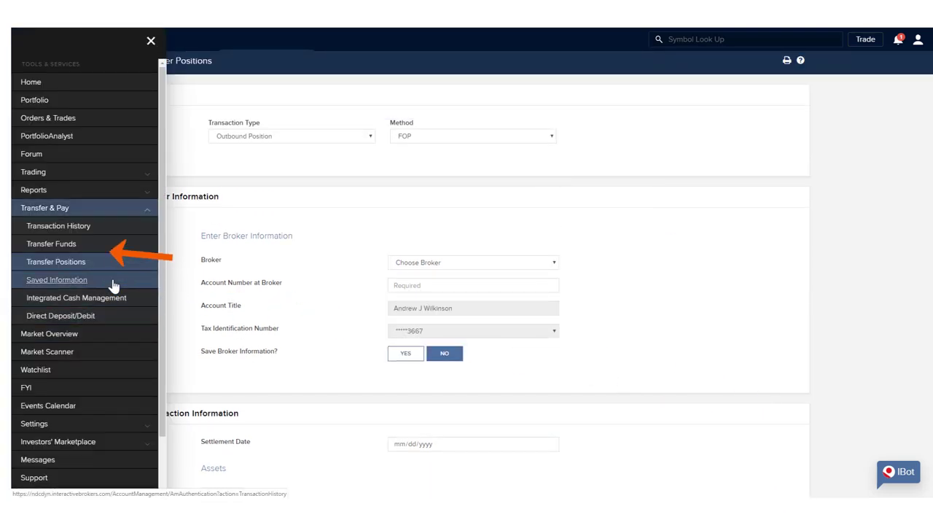
pyautogui.click(115, 284)
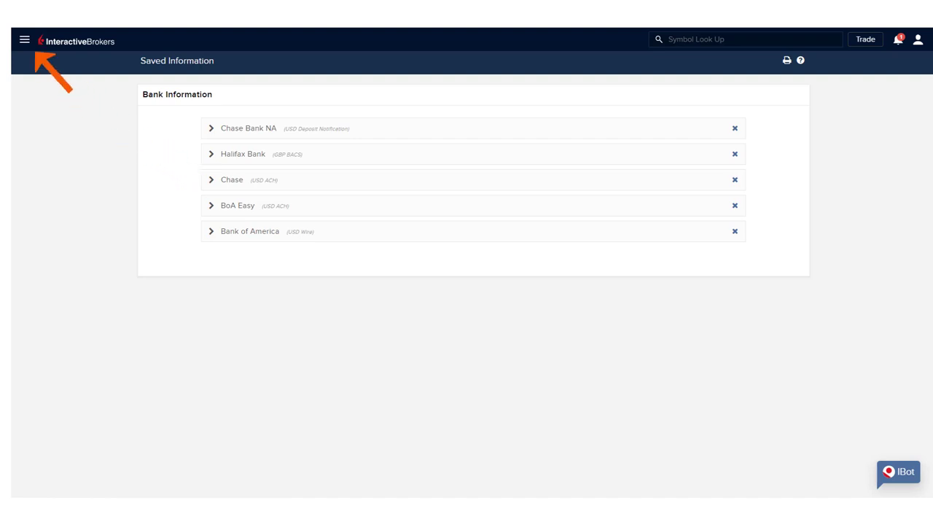
# Open Account Settings to review the account configuration and start adding a user role
pyautogui.click(24, 39)
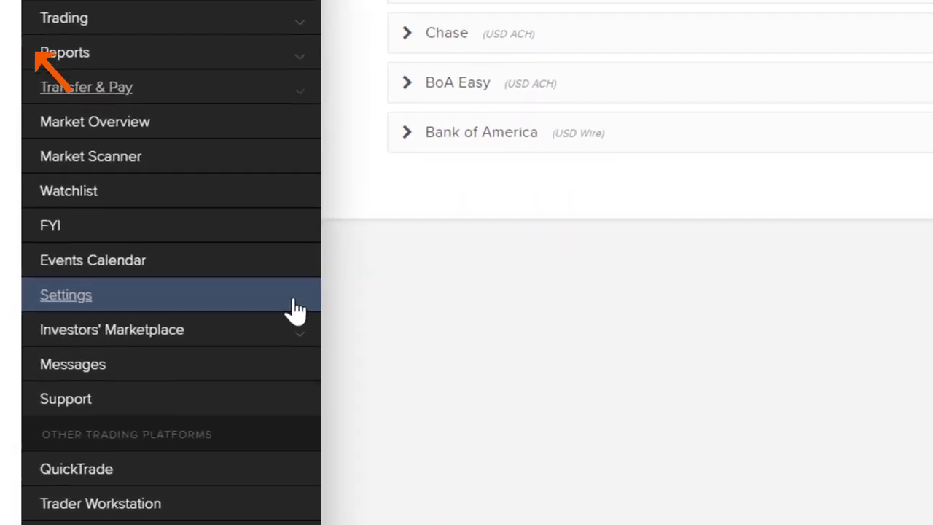
pyautogui.click(296, 310)
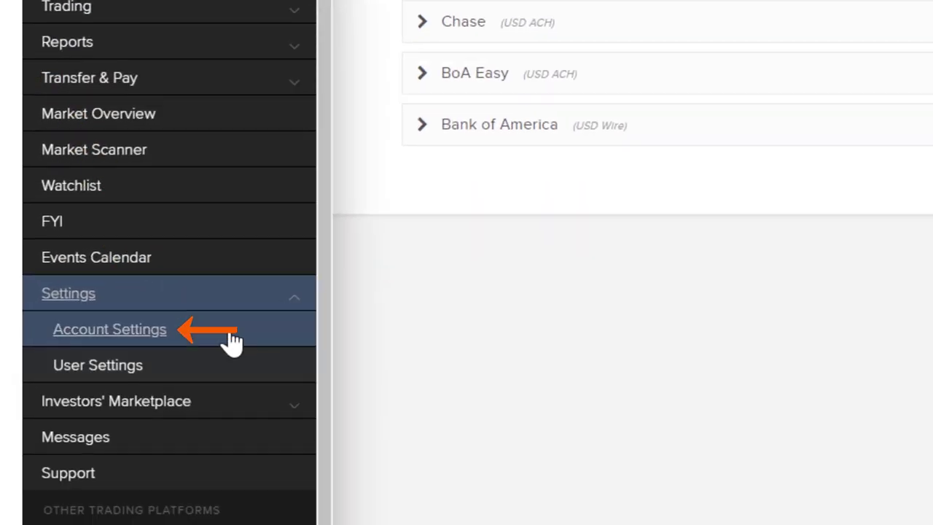
pyautogui.click(232, 342)
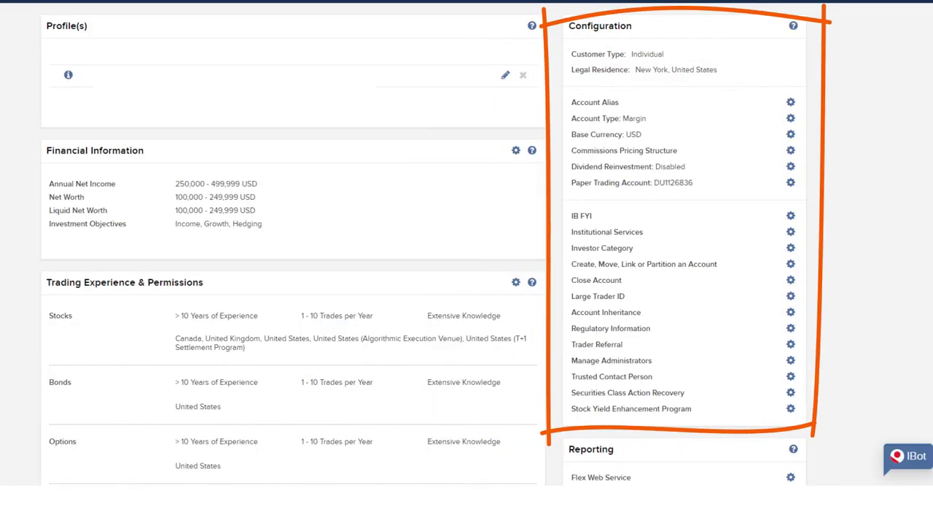
pyautogui.scroll(-1, 880, 383)
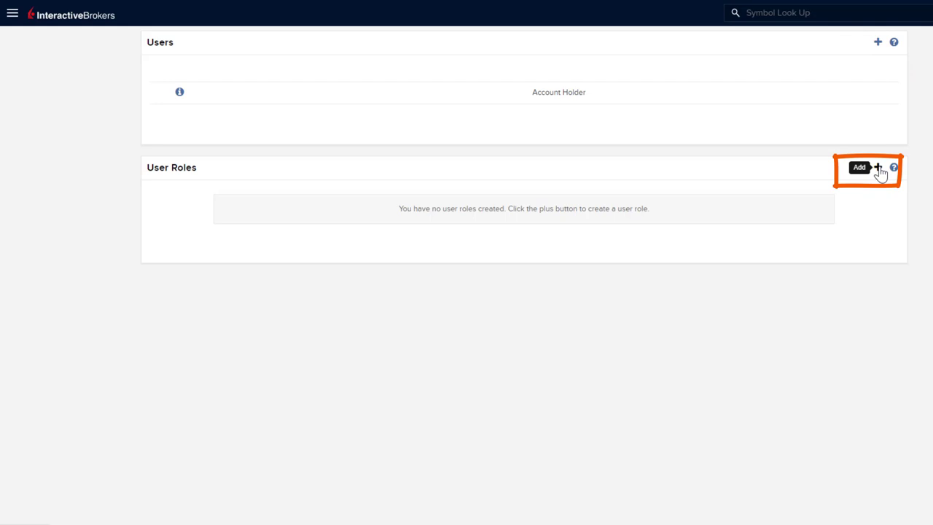
pyautogui.click(879, 169)
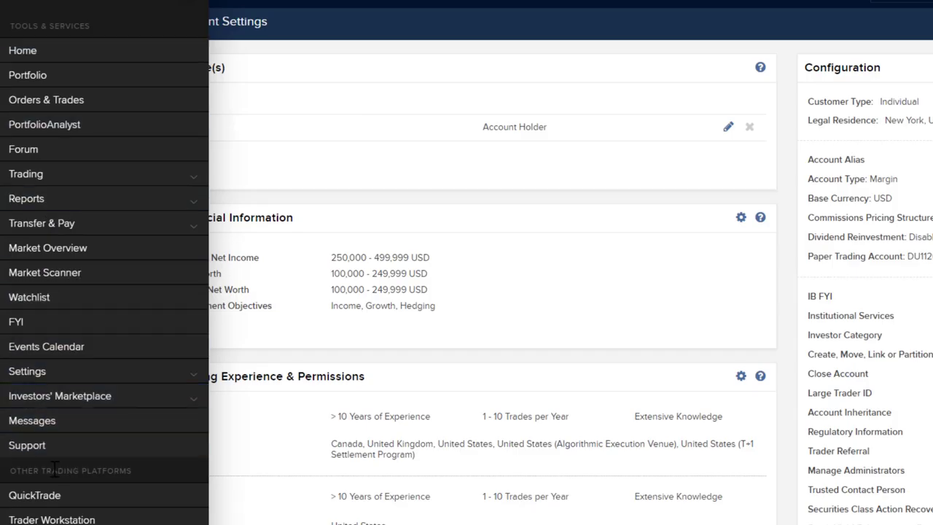
# Open the Research Subscriptions page from User Settings
pyautogui.click(20, 372)
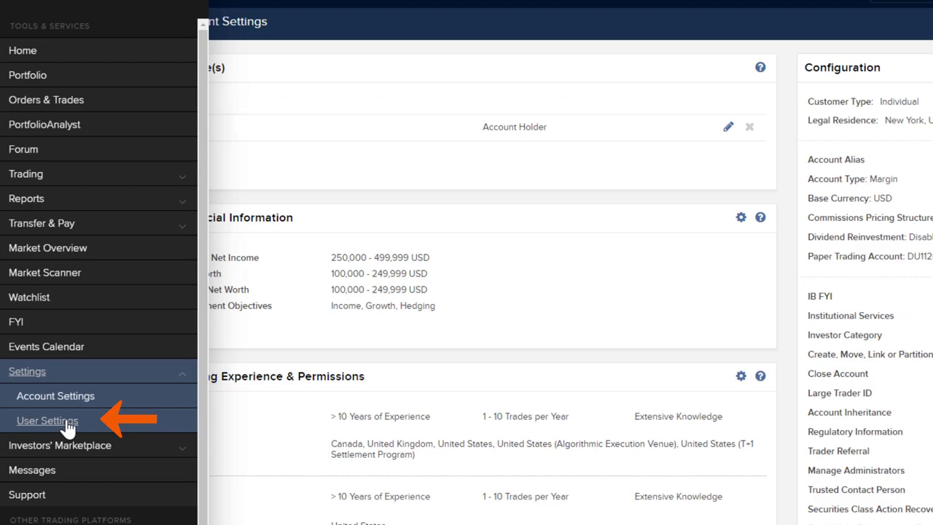
pyautogui.click(64, 423)
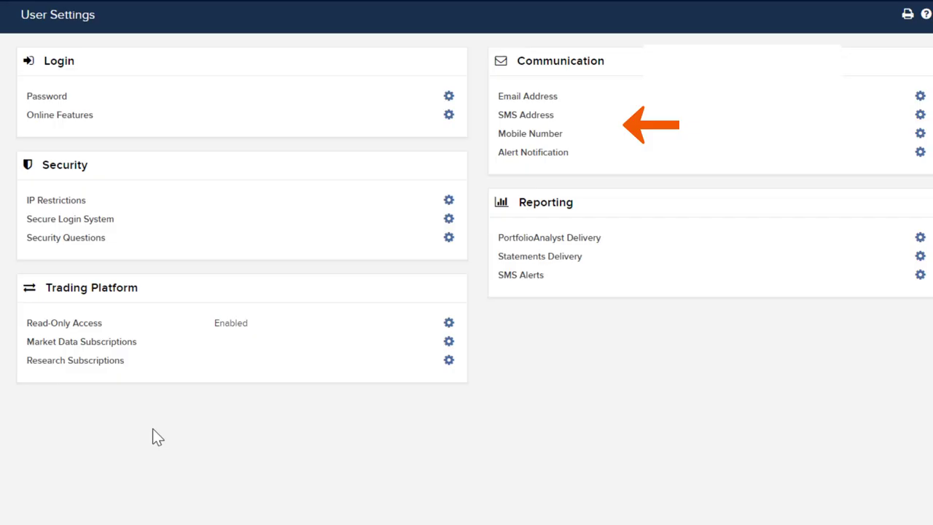
pyautogui.click(448, 360)
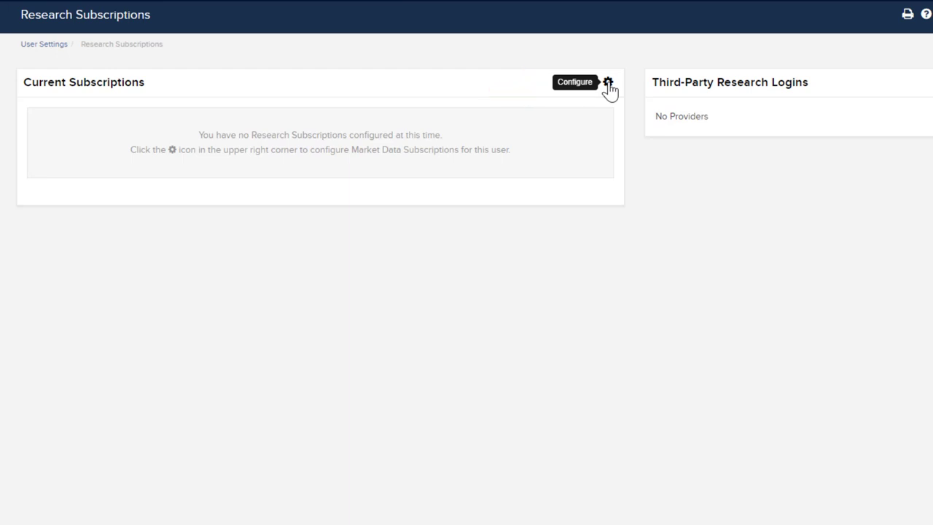
# Open the research subscription configuration and review the free services, IBIS Research Platform, premium newswires and analyst research offerings
pyautogui.click(608, 83)
pyautogui.scroll(-2, 564, 294)
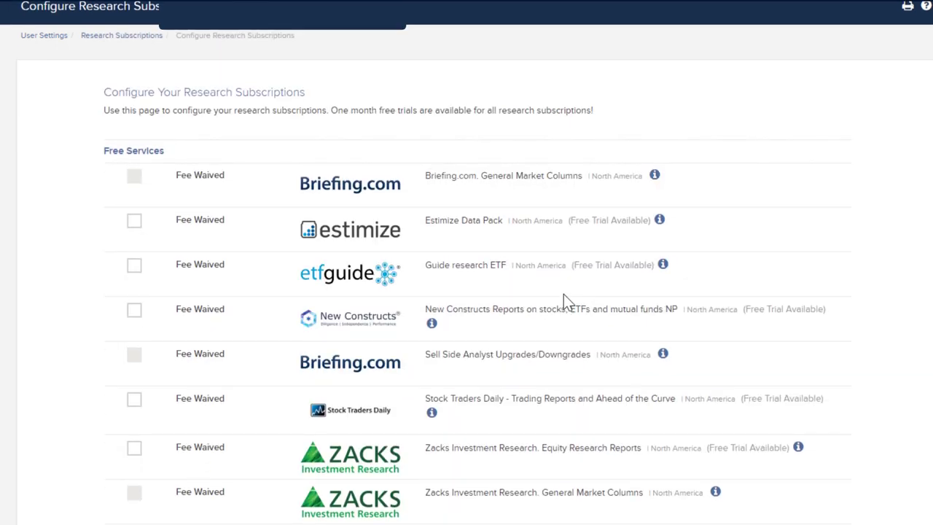
pyautogui.scroll(-10, 565, 294)
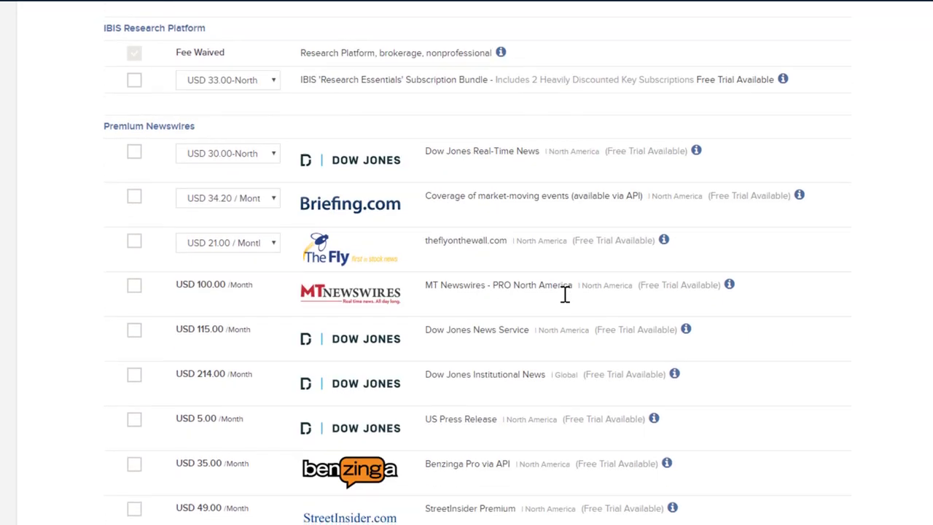
pyautogui.scroll(-6, 565, 294)
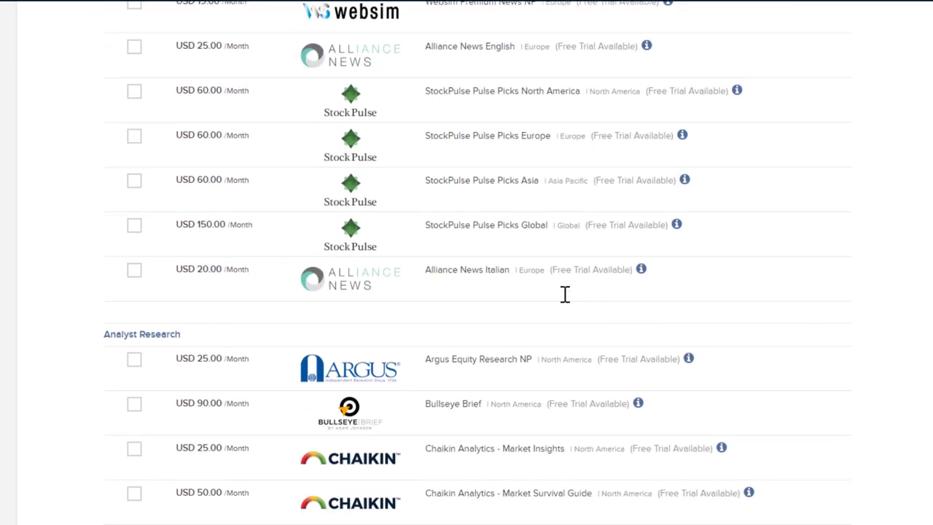
pyautogui.scroll(-4, 565, 293)
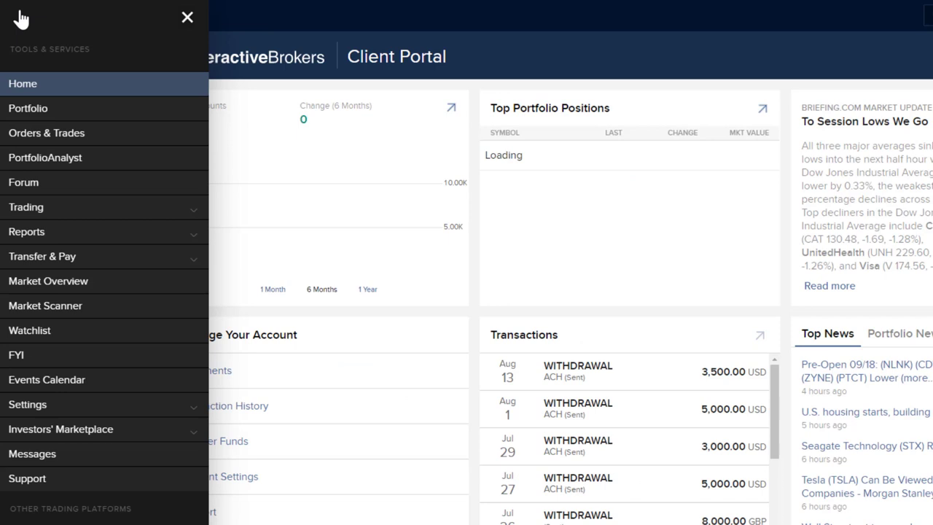